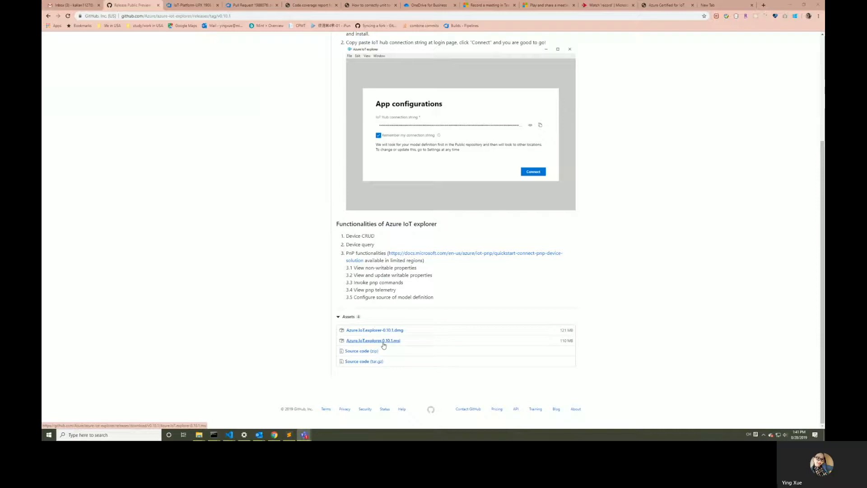
- Launch Azure IoT explorer from Windows Start search by typing 'azure'
key("super")
type("azure")
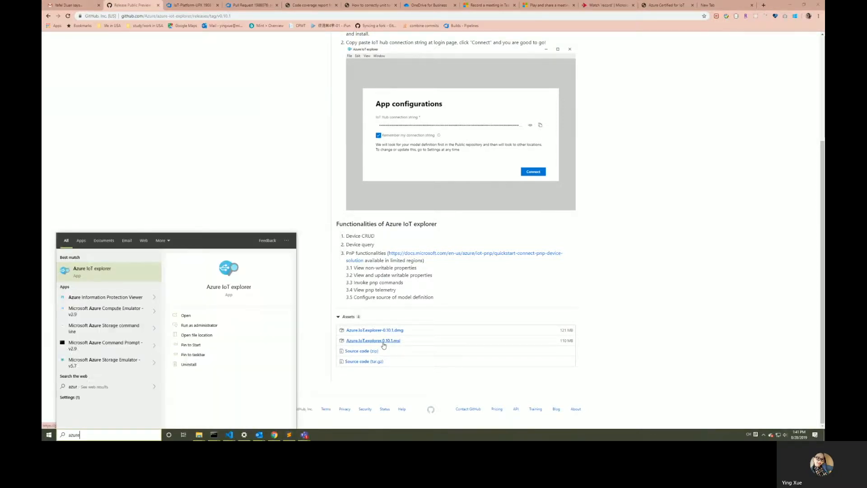
key("Return")
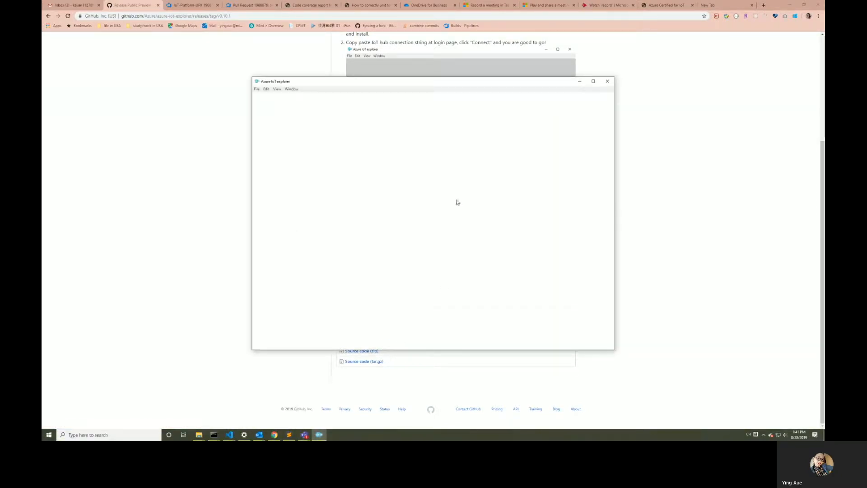
- Maximize the window, connect to the hub, and enter the new Device ID all-hands-demo-device
left_click(593, 82)
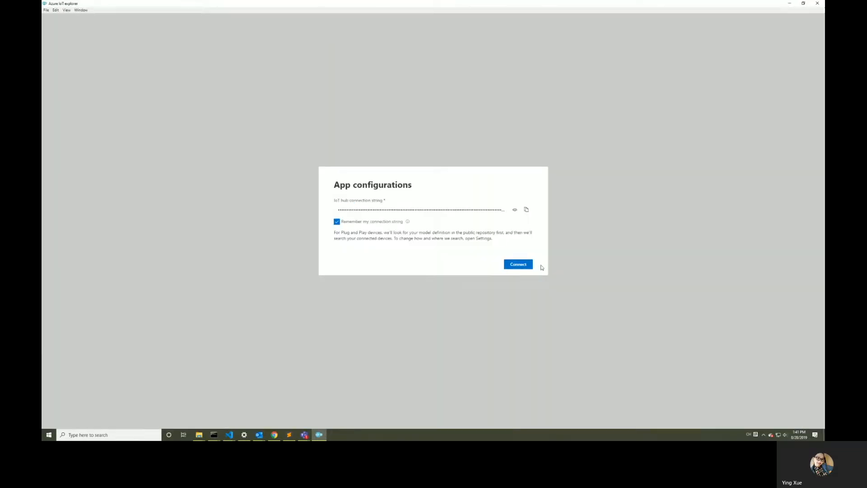
left_click(528, 266)
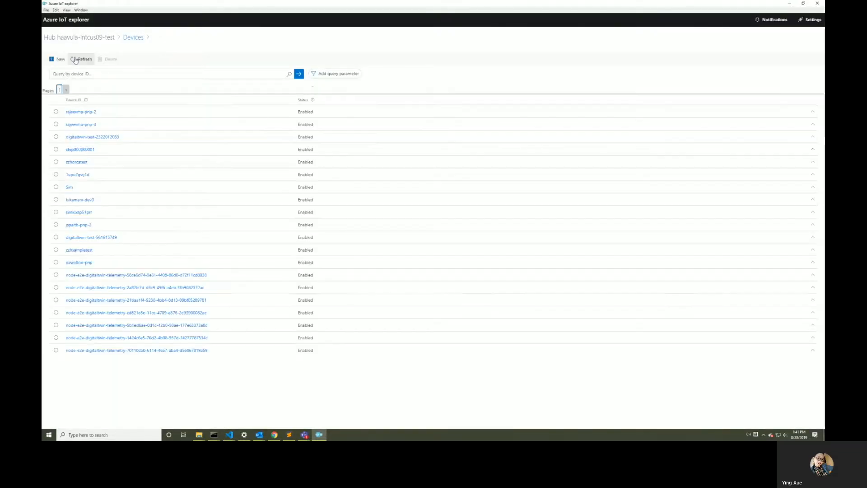
left_click(59, 59)
left_click(63, 75)
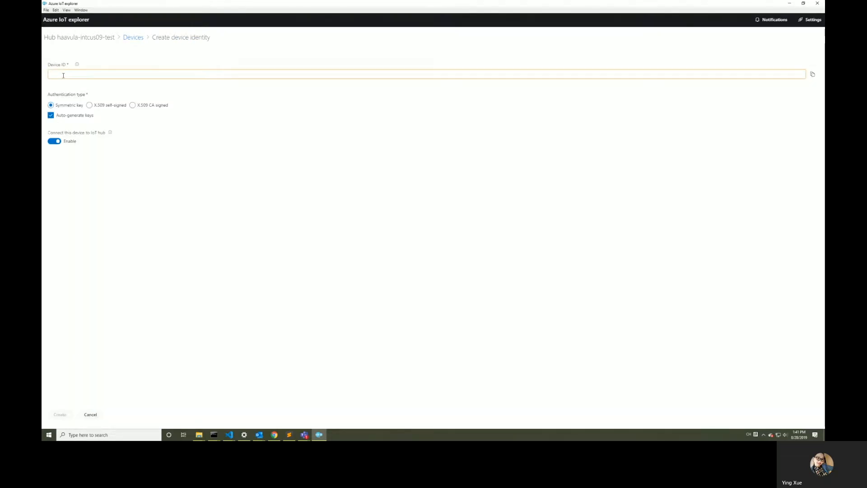
type("all-hands-demo-device")
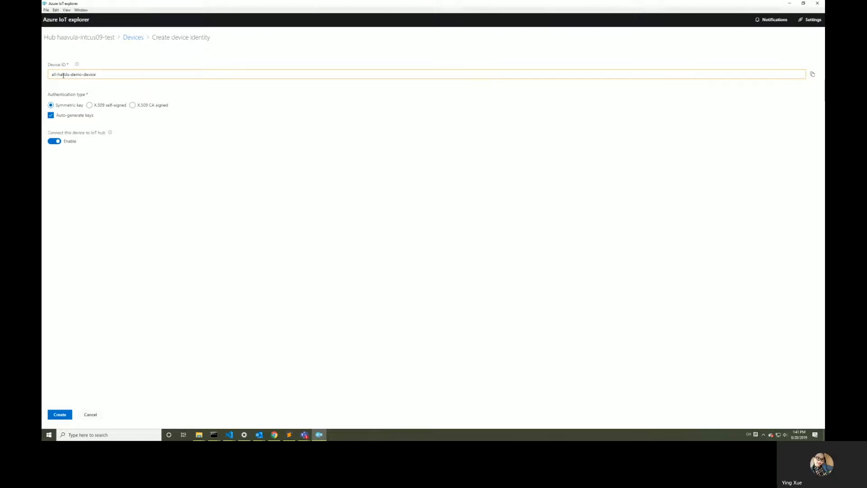
- Create all-hands-demo-device and filter the device list with a device ID query
left_click(59, 413)
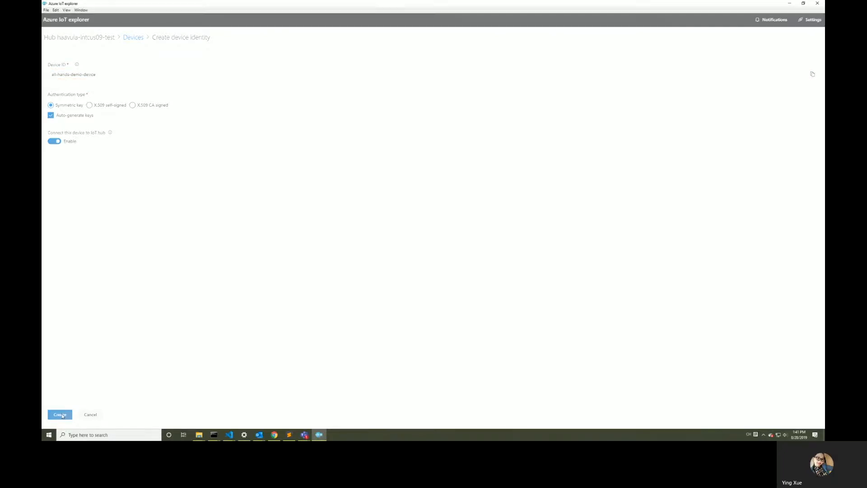
type("all")
key("Return")
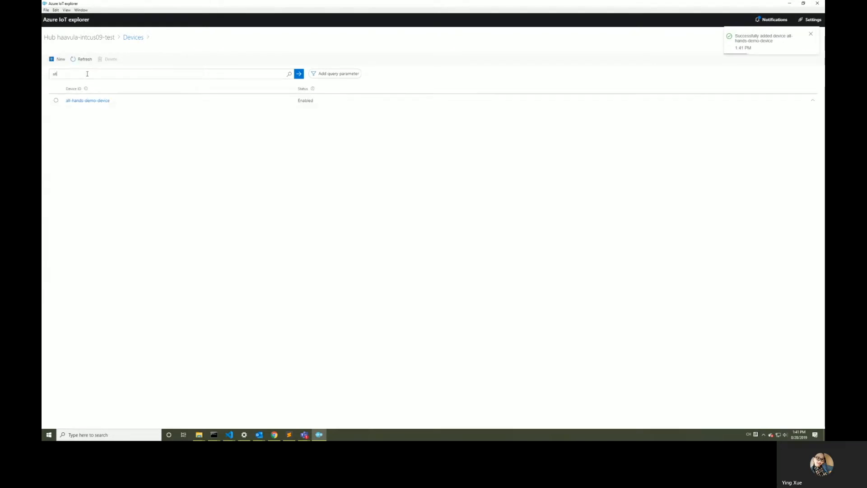
- Open all-hands-demo-device and view its device twin JSON and telemetry page
left_click(80, 99)
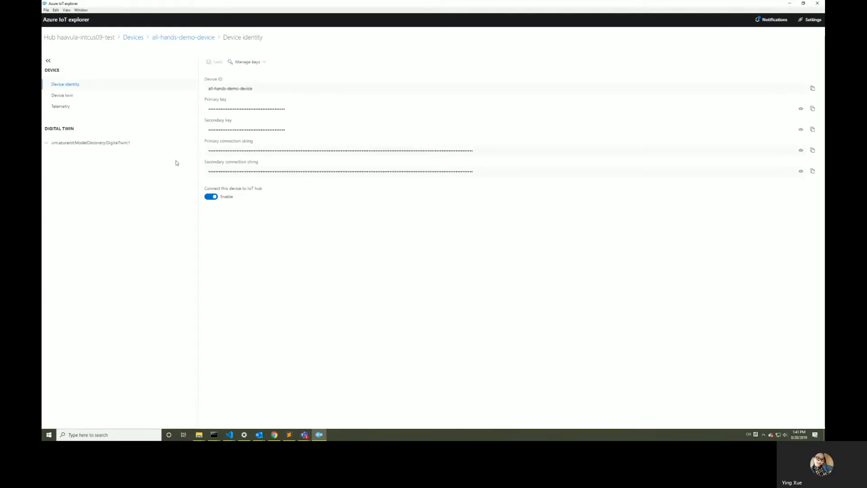
left_click(66, 97)
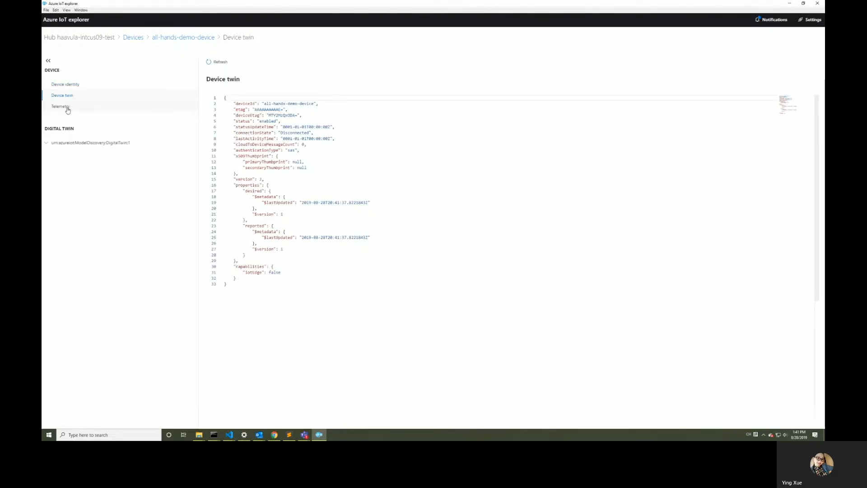
left_click(67, 108)
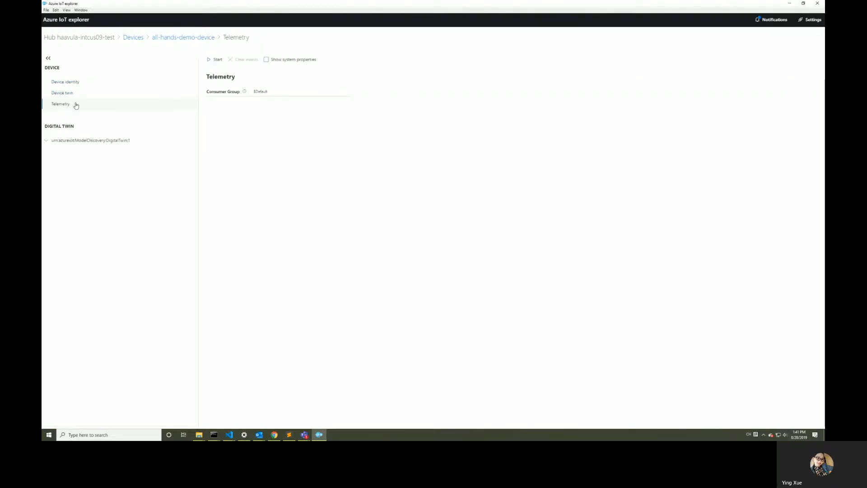
left_click(101, 142)
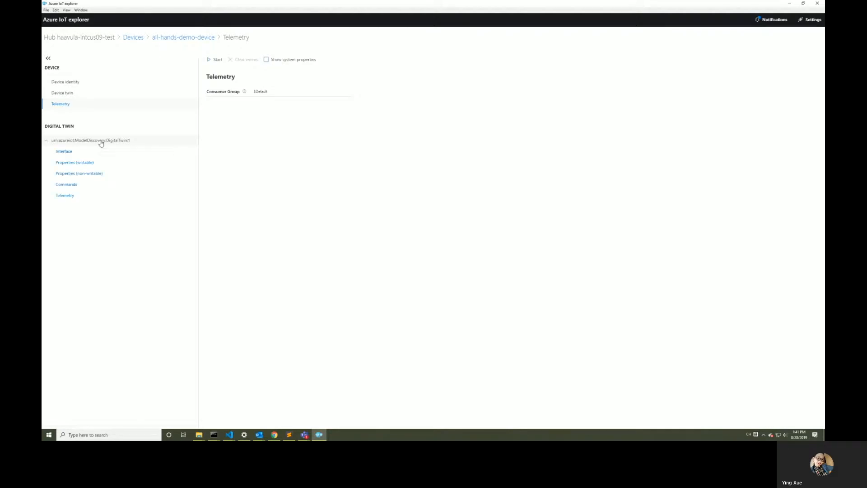
- Inspect DigitalTwin:1's definition and reported modelInformation value, then return to Device identity
left_click(77, 152)
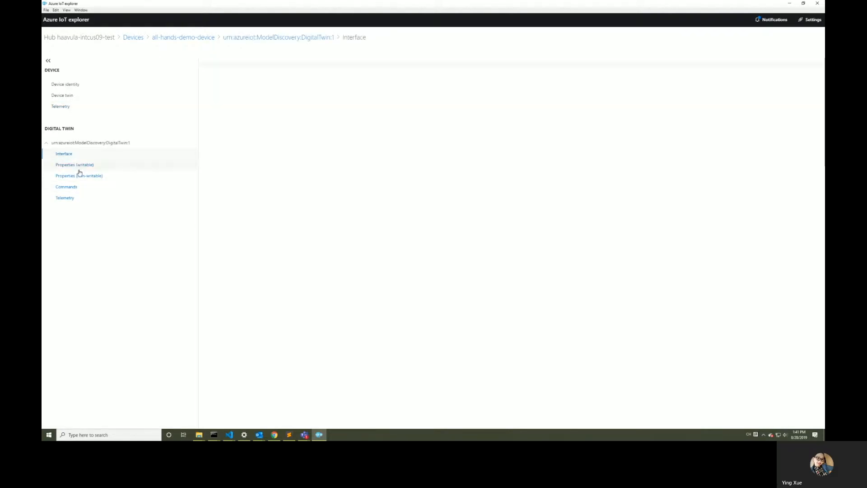
left_click(78, 176)
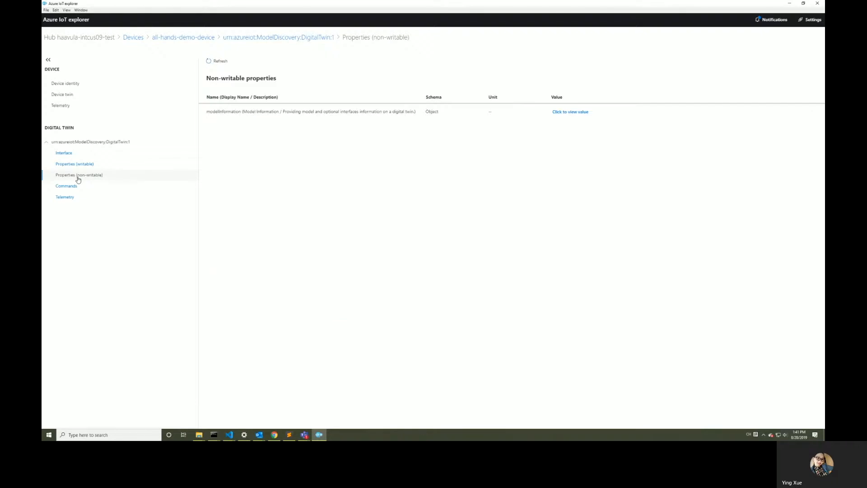
left_click(561, 112)
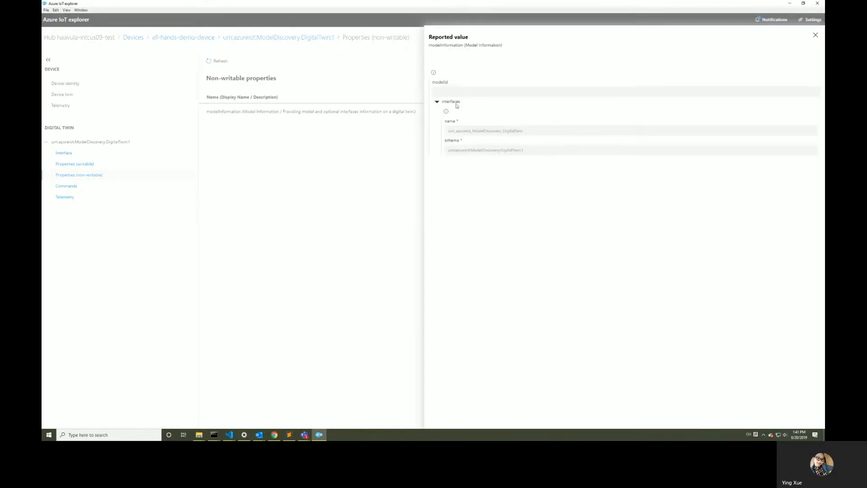
left_click(815, 36)
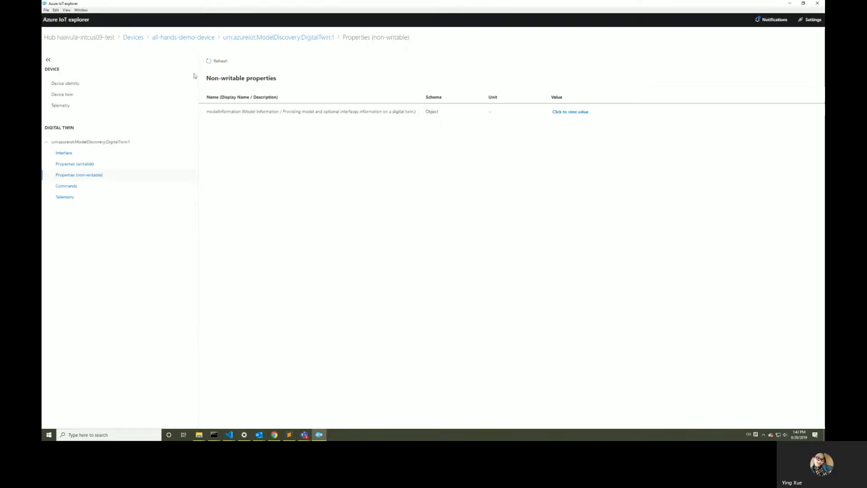
left_click(68, 85)
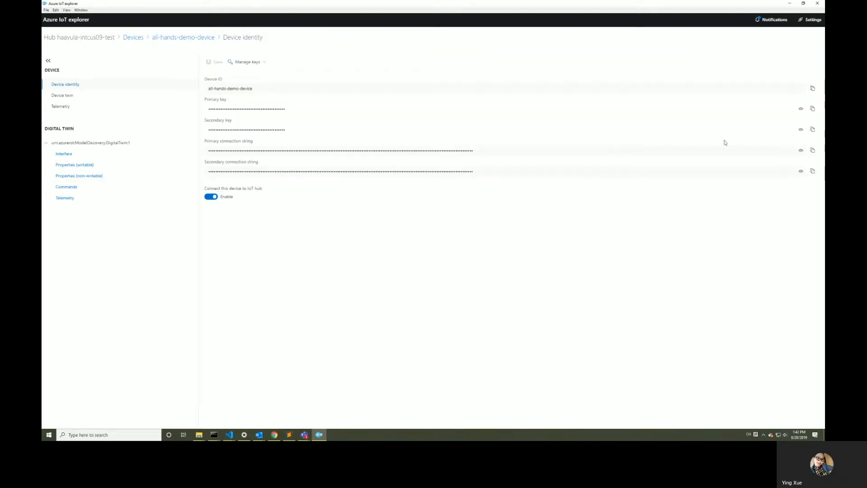
- Run sample_device.exe with the copied primary connection string, then reload the app via View > Reload
left_click(801, 151)
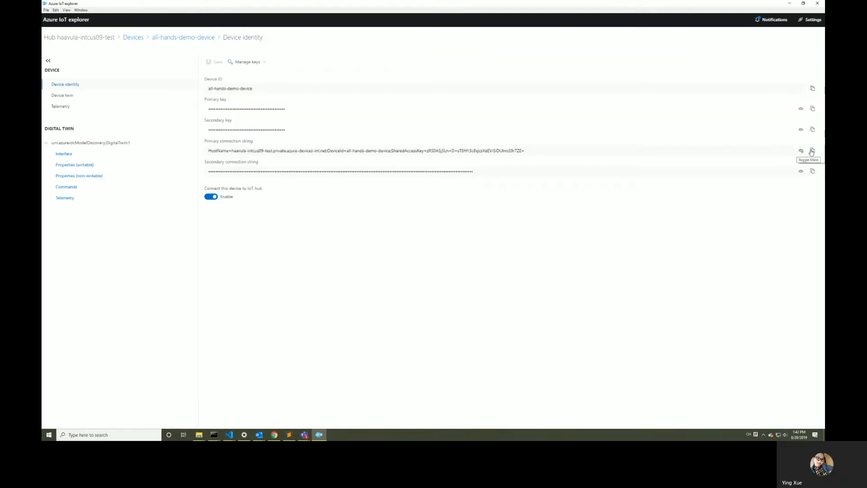
left_click(812, 150)
left_click_drag(865, 158, 524, 147)
key("ctrl+v")
key("Return")
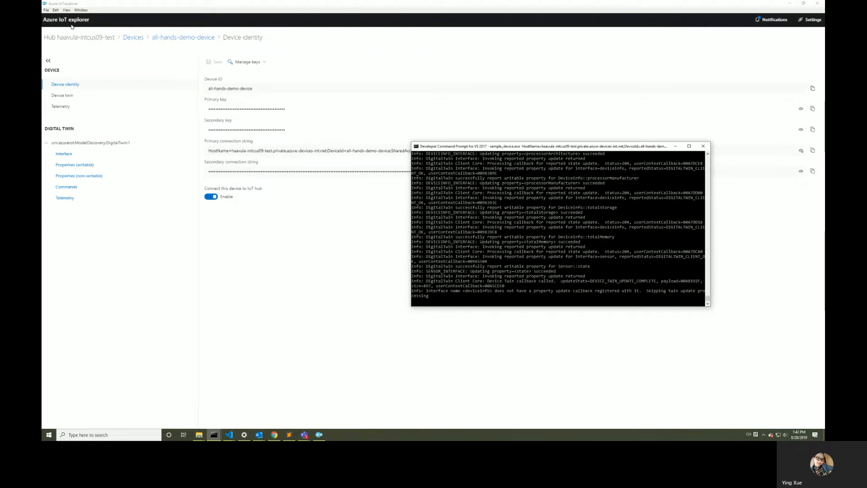
left_click(67, 10)
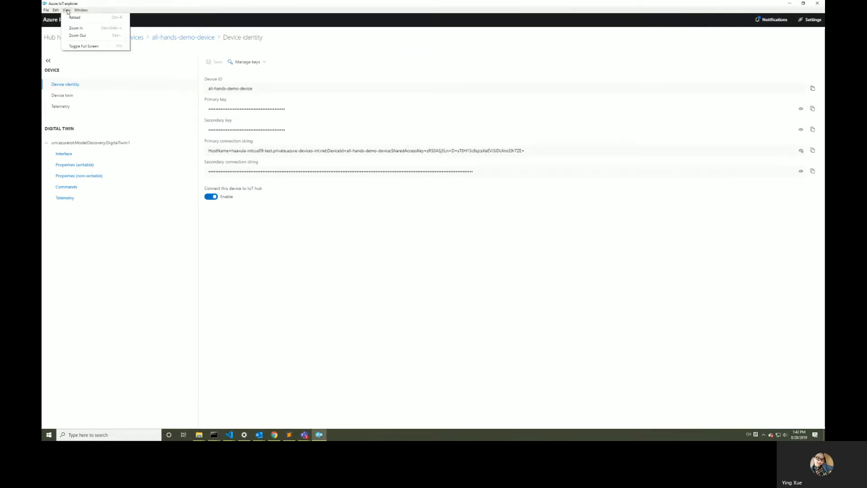
left_click(71, 22)
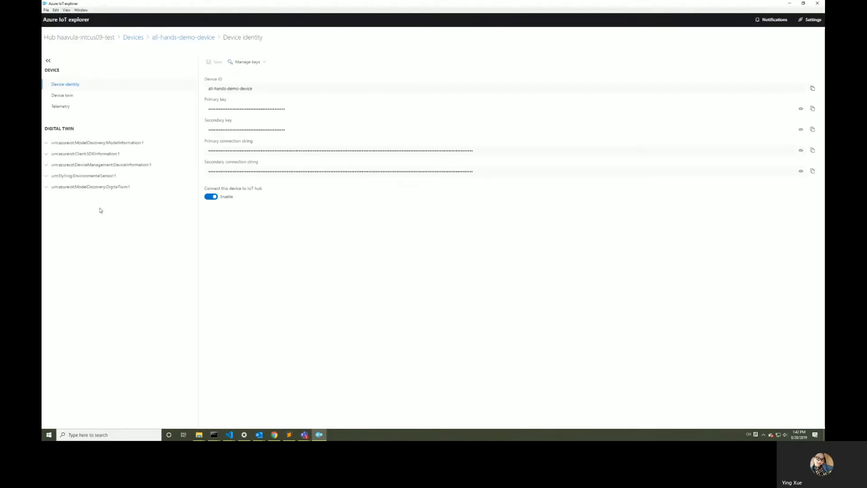
- Check and close DigitalTwin:1's reported modelInformation, then start monitoring the device's telemetry
left_click(98, 190)
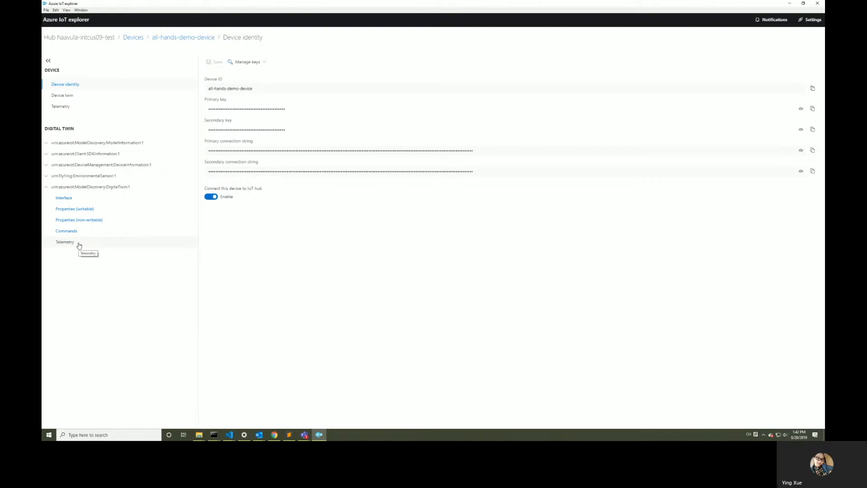
left_click(78, 219)
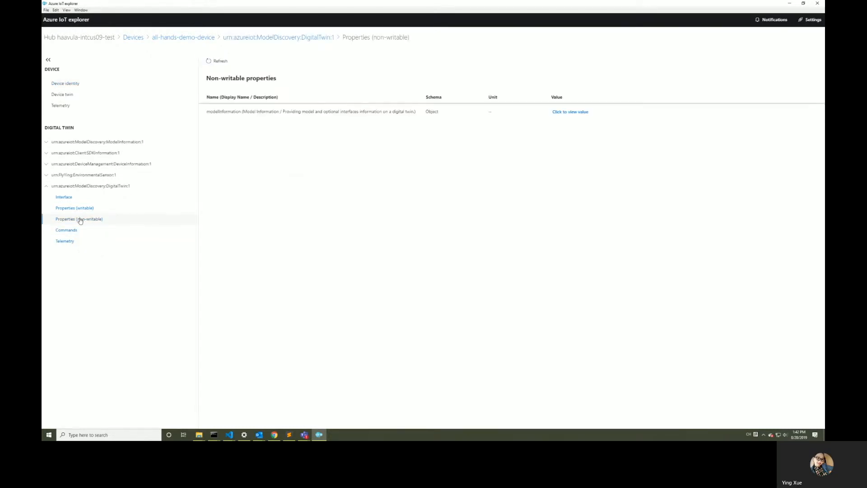
left_click(563, 113)
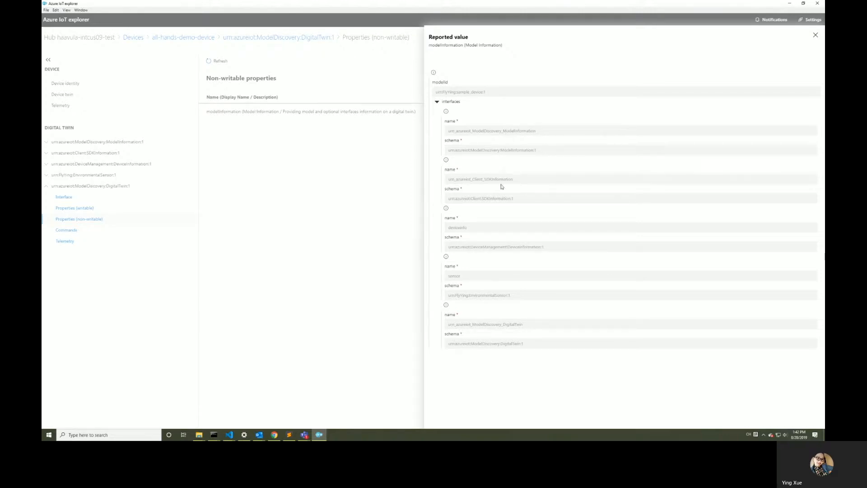
left_click(815, 35)
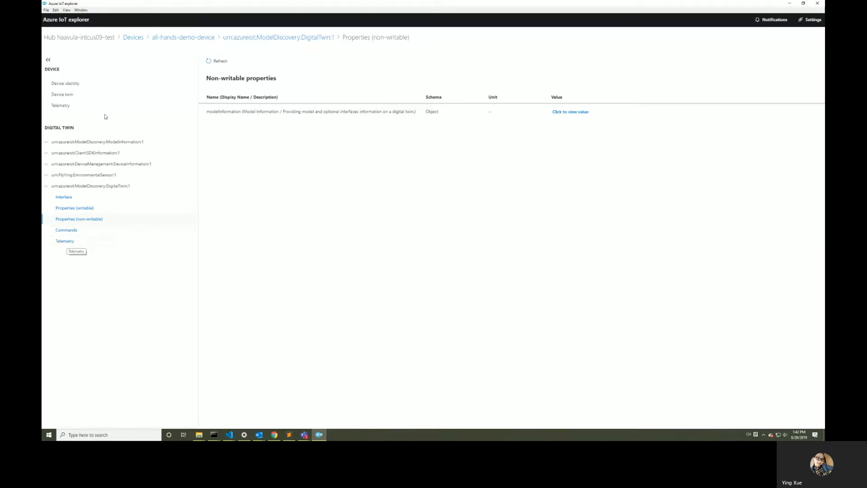
left_click(61, 105)
left_click(213, 59)
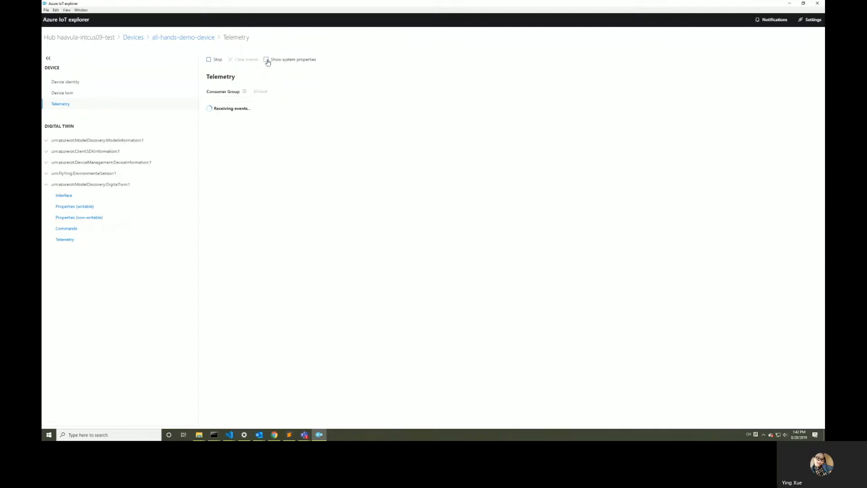
- Enable 'Show system properties' and highlight an event's iothub-interface-name: sensor line
left_click(266, 61)
mouse_move(245, 93)
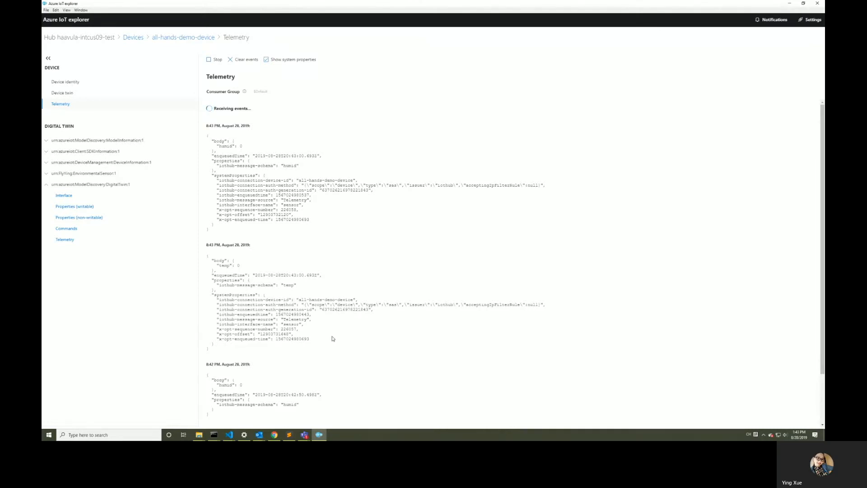
left_click_drag(220, 205, 308, 208)
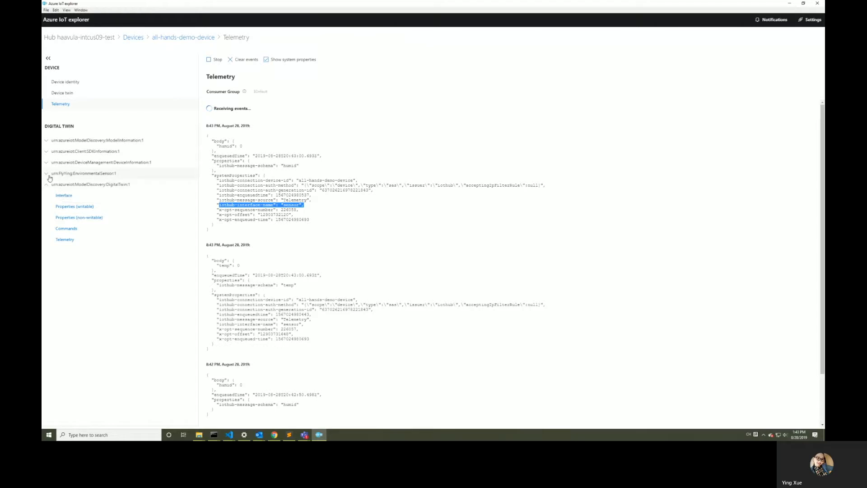
- View the ModelInformation:1 and SDKInformation:1 definitions plus SDKInformation's non-writable properties
left_click(46, 141)
left_click(58, 153)
left_click(46, 209)
left_click(58, 220)
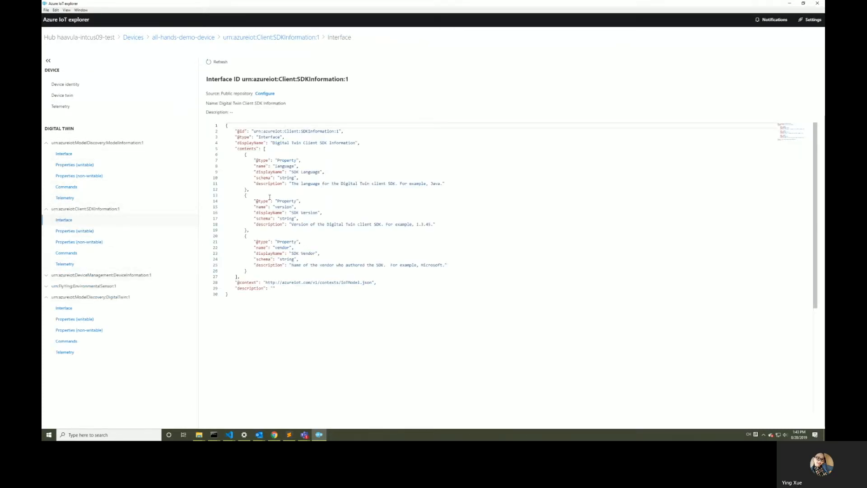
left_click(76, 244)
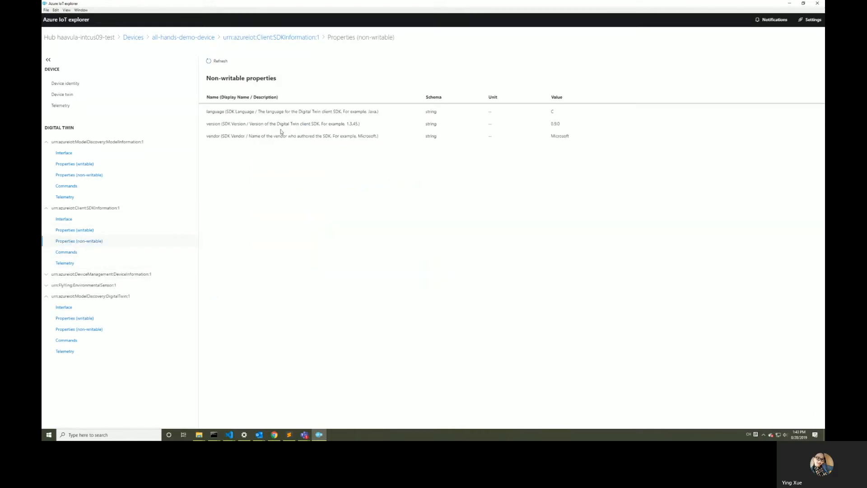
- Review DeviceInformation:1's definition and its writable and non-writable properties
left_click(102, 277)
left_click(93, 286)
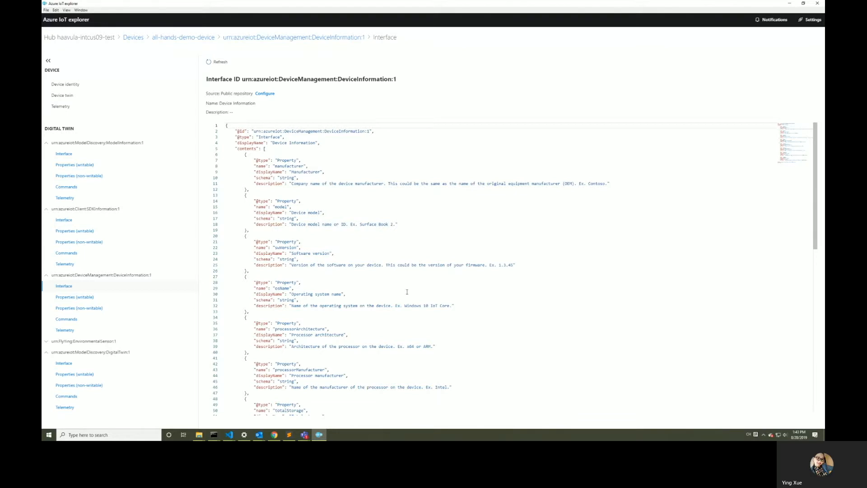
scroll(408, 292, "down", 8)
scroll(409, 291, "up", 8)
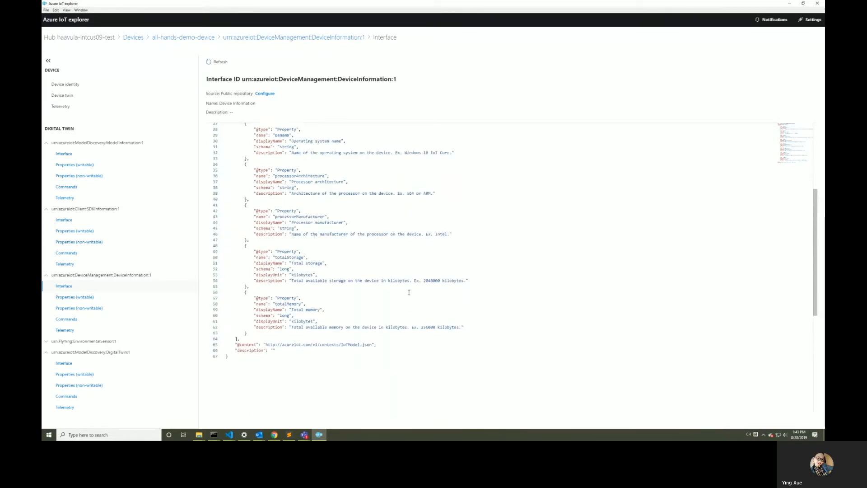
left_click(95, 300)
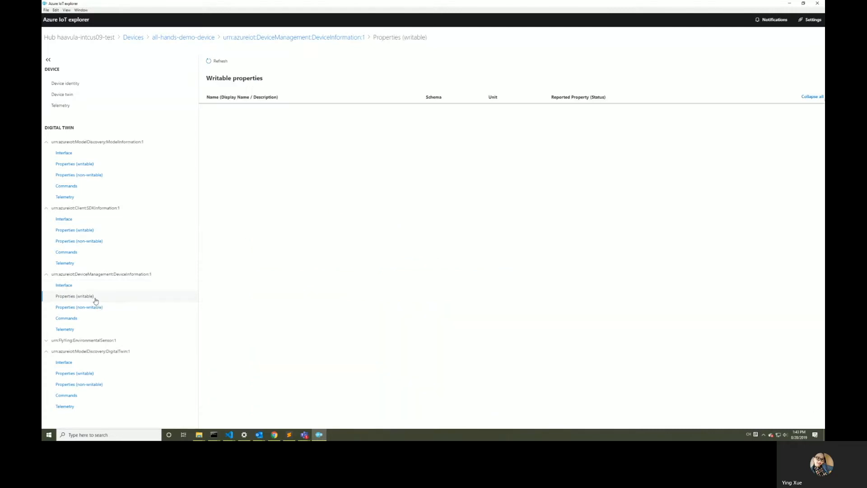
left_click(93, 308)
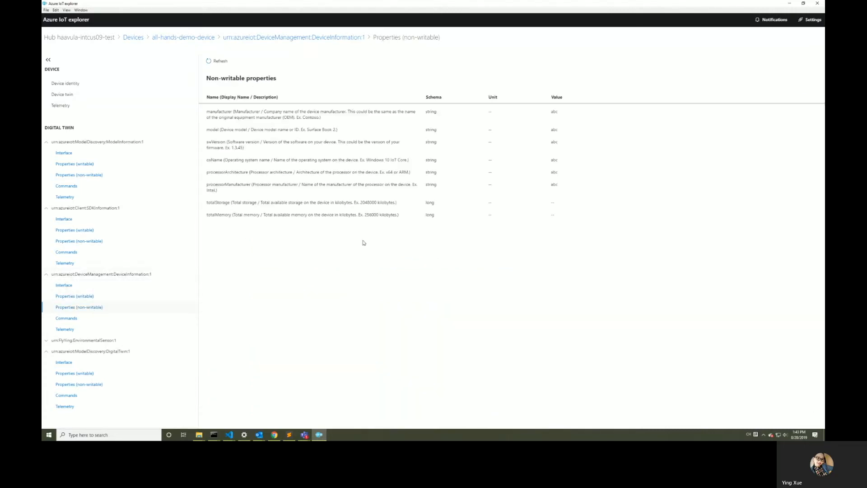
- Try loading the EnvironmentalSensor:1 interface definition and dismiss the failure notification
left_click(84, 340)
left_click(77, 352)
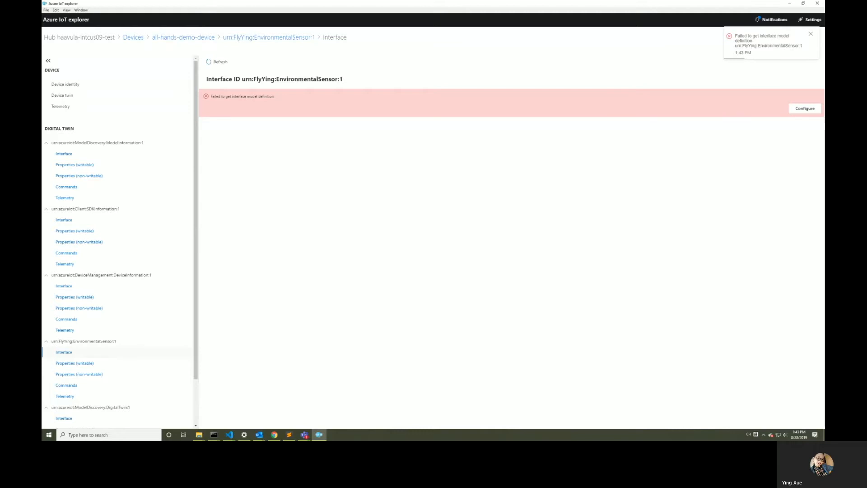
left_click(810, 34)
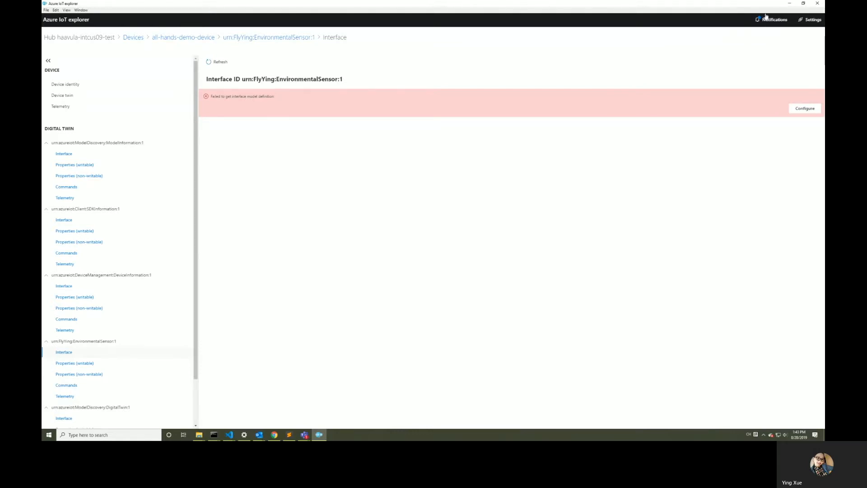
- Add a new Company repository entry in the model definition source settings
left_click(803, 109)
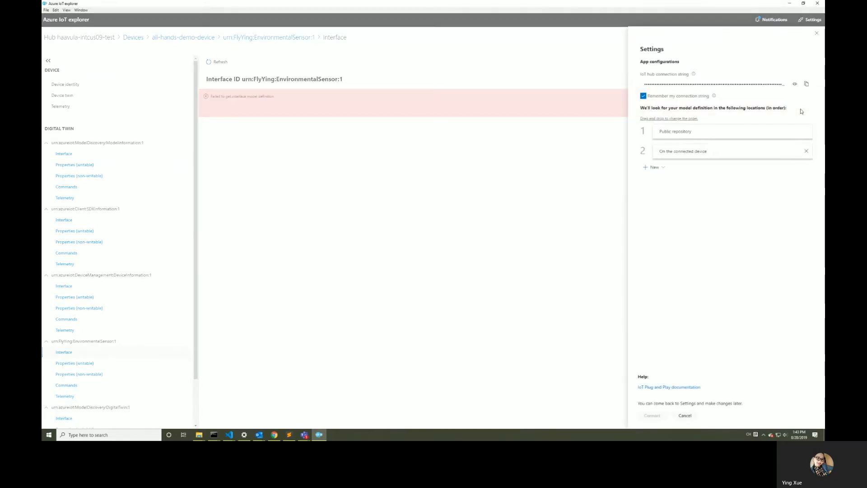
left_click(660, 168)
left_click(663, 178)
key("alt+Tab")
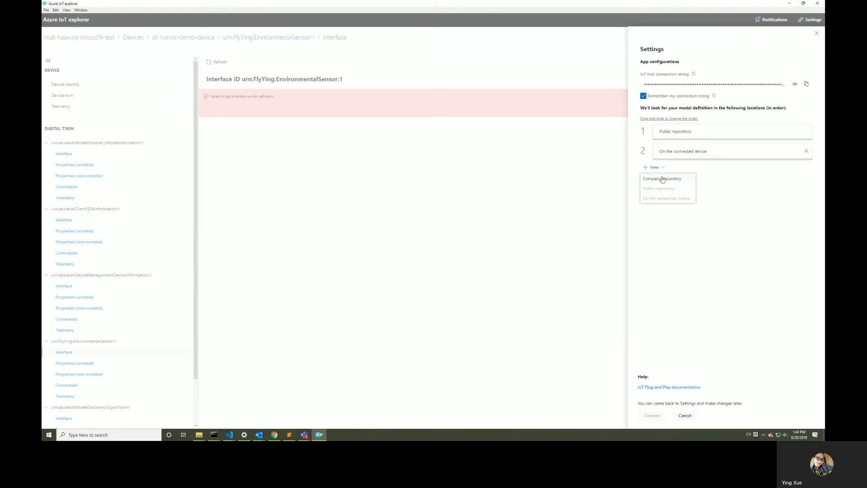
left_click(662, 180)
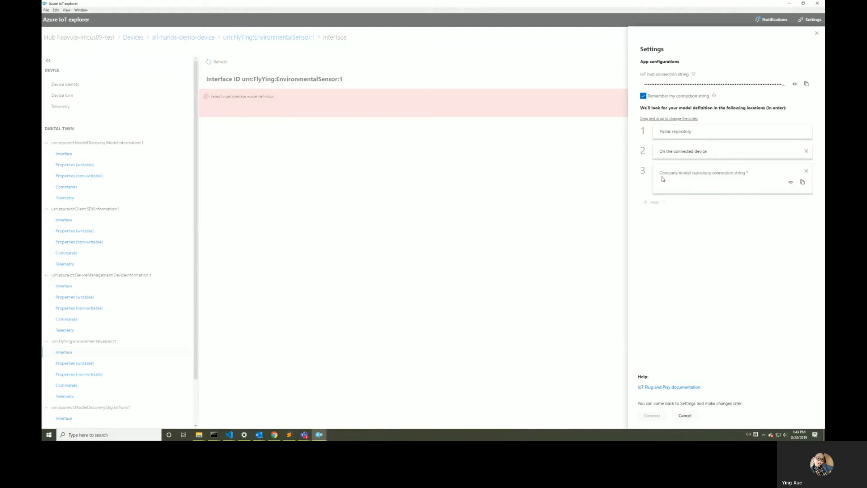
key("alt+Tab")
- Paste the company repository connection string, move it to first position, and save
left_click(673, 182)
key("ctrl+v")
left_click_drag(674, 174, 674, 134)
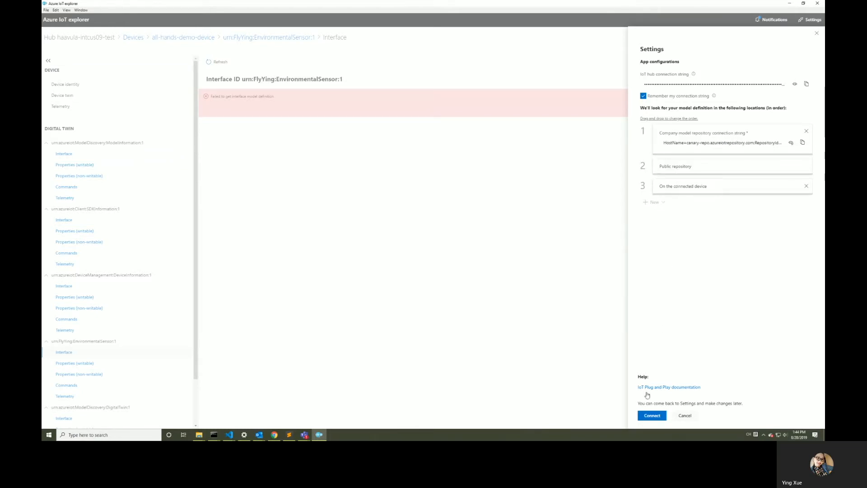
left_click(651, 415)
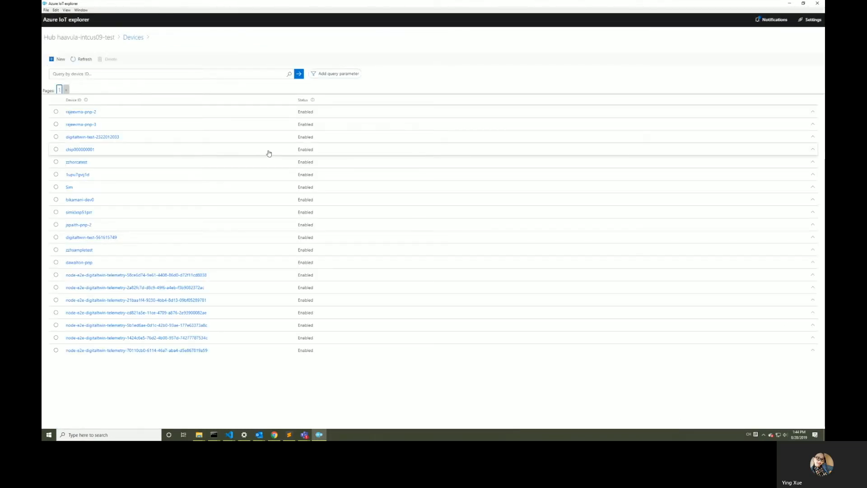
- Query the device list by Interface ID using the pasted EnvironmentalSensor interface ID
left_click(338, 73)
left_click(359, 73)
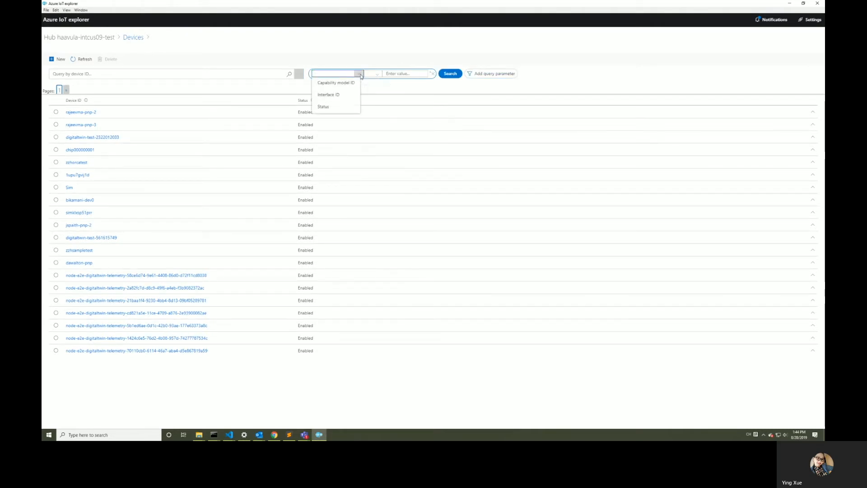
left_click(346, 97)
key("alt+Tab")
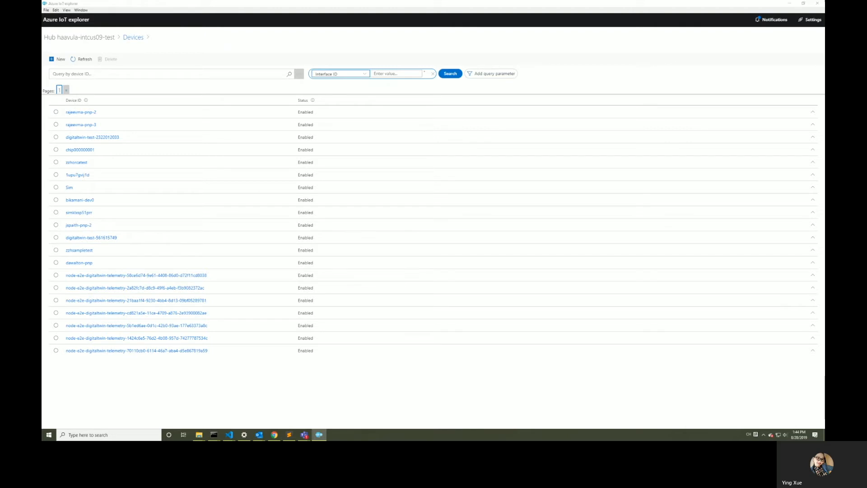
left_click(397, 73)
key("ctrl+v")
left_click(447, 77)
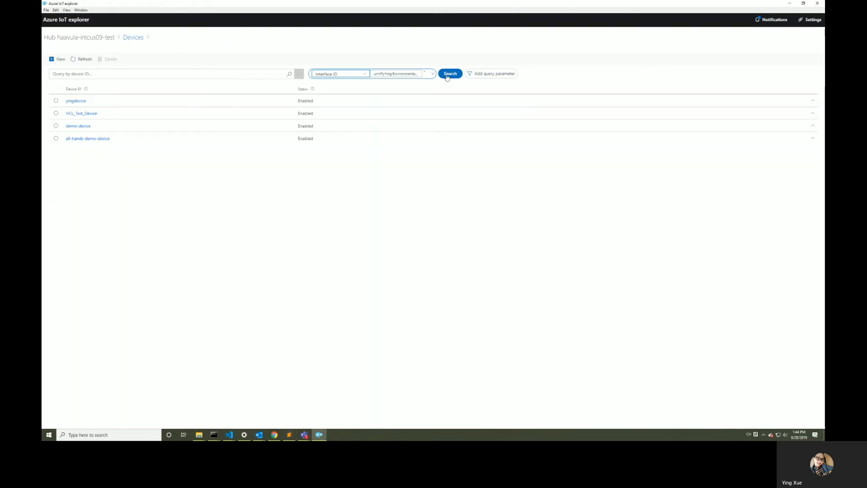
- Open all-hands-demo-device and view EnvironmentalSensor:1's definition and writable properties
left_click(85, 139)
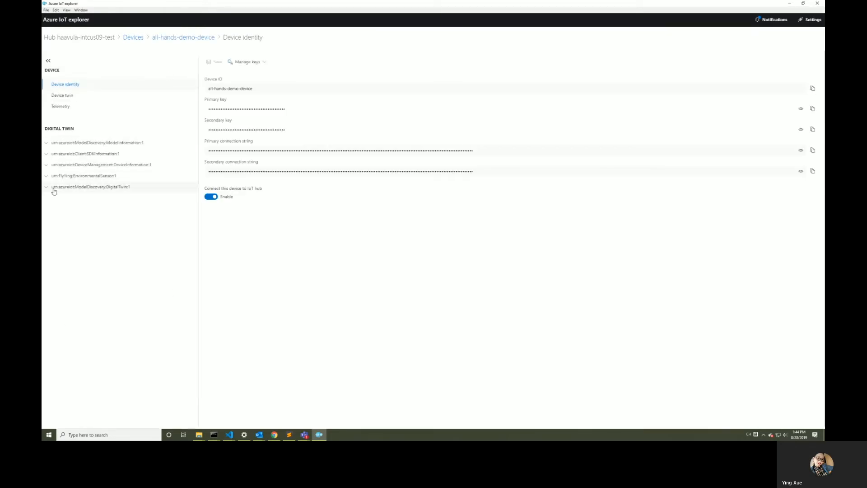
left_click(77, 176)
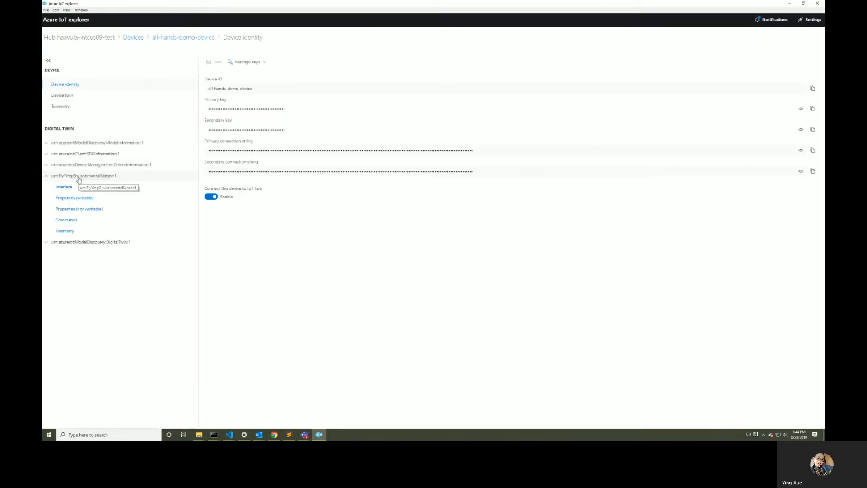
left_click(75, 187)
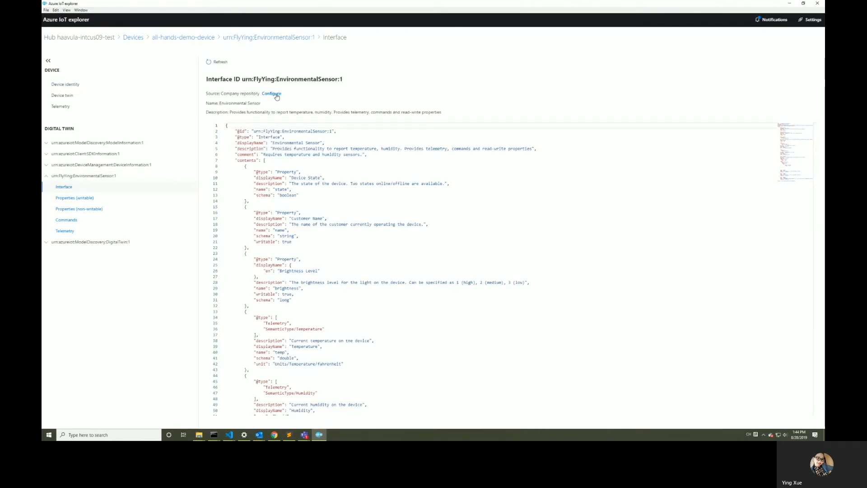
scroll(226, 226, "down", 3)
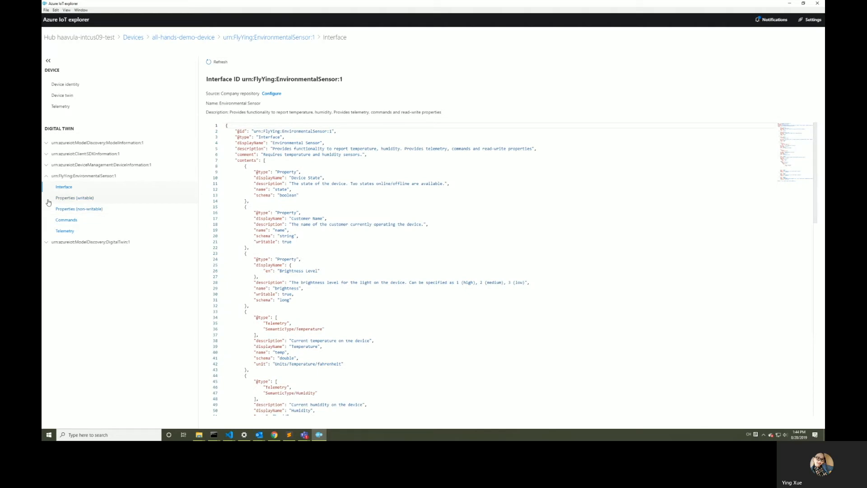
left_click(86, 200)
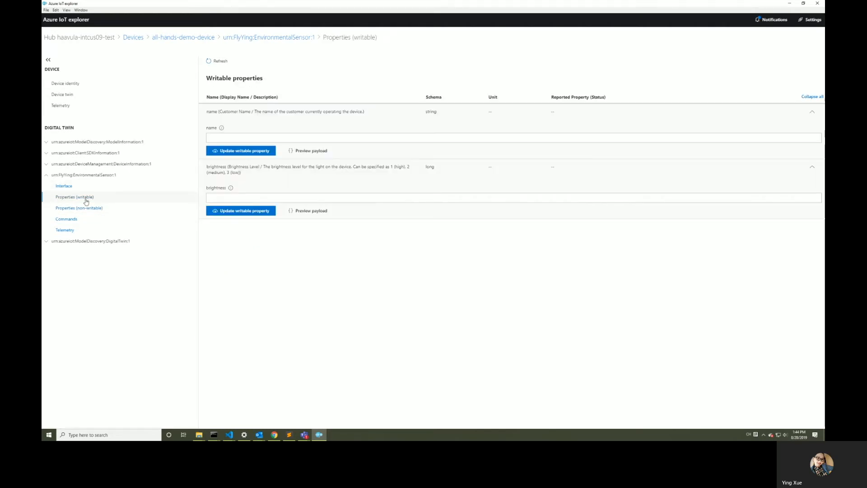
- Enter some_random_name in the writable name property and copy its preview payload
left_click(814, 97)
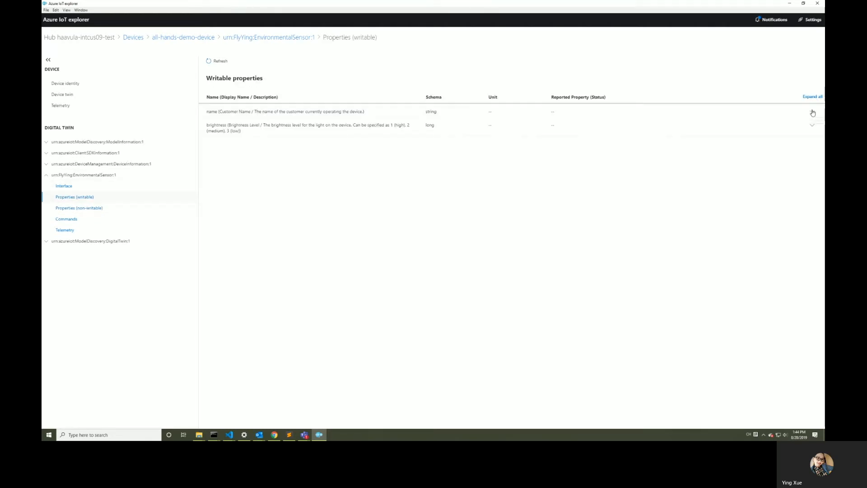
left_click(812, 112)
left_click(284, 140)
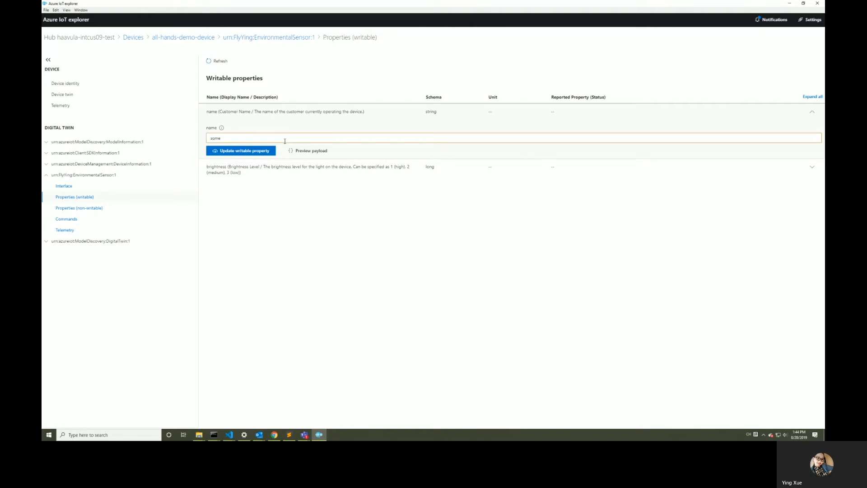
type("dom_name")
left_click(296, 151)
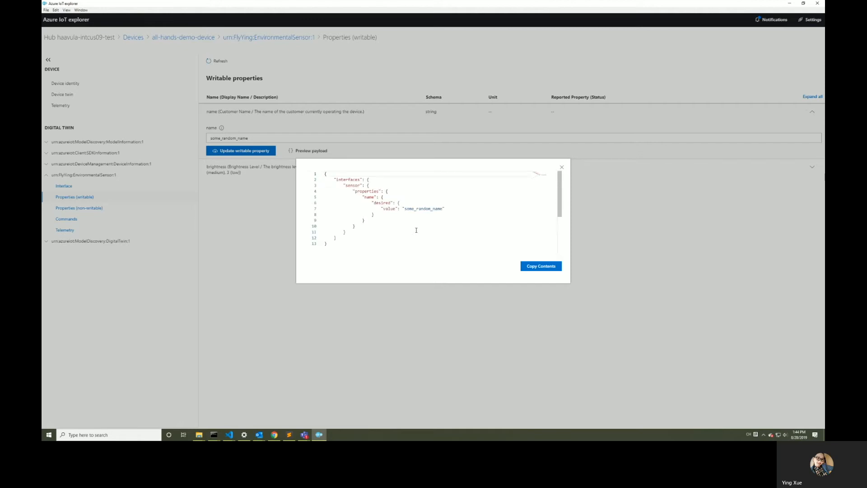
left_click(540, 267)
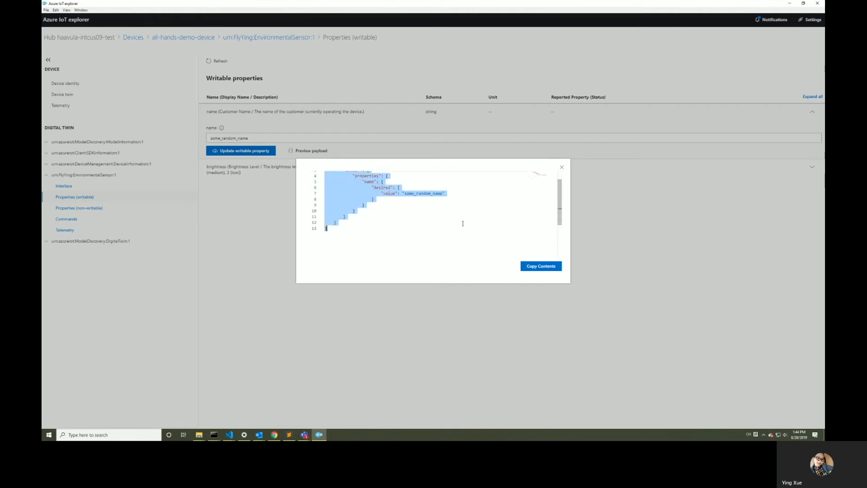
scroll(462, 222, "down", 3)
left_click(562, 167)
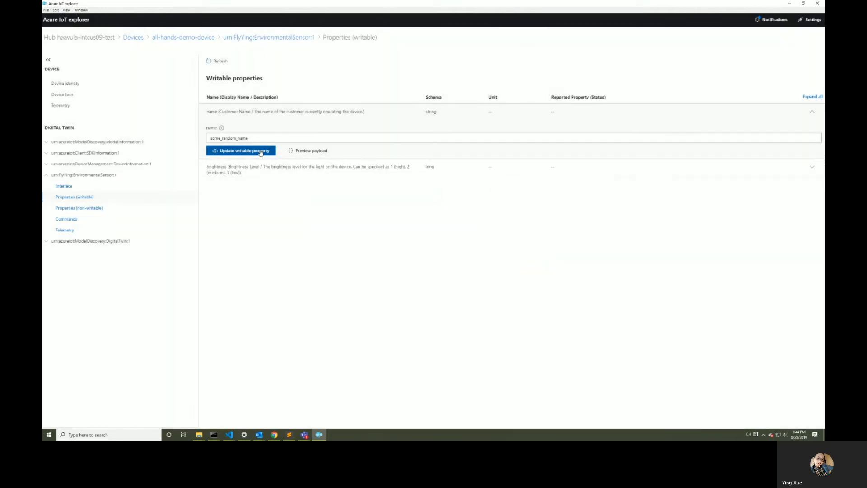
- Send the new name value and refresh to see it reported as Success
left_click(260, 152)
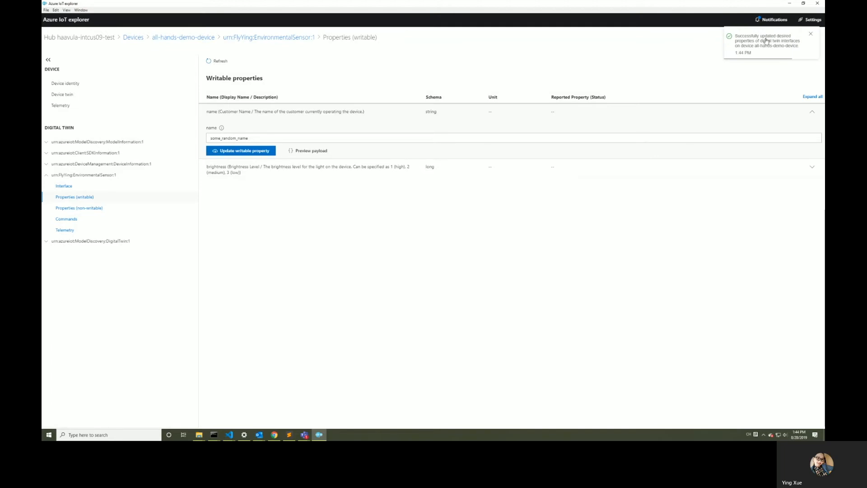
left_click(220, 61)
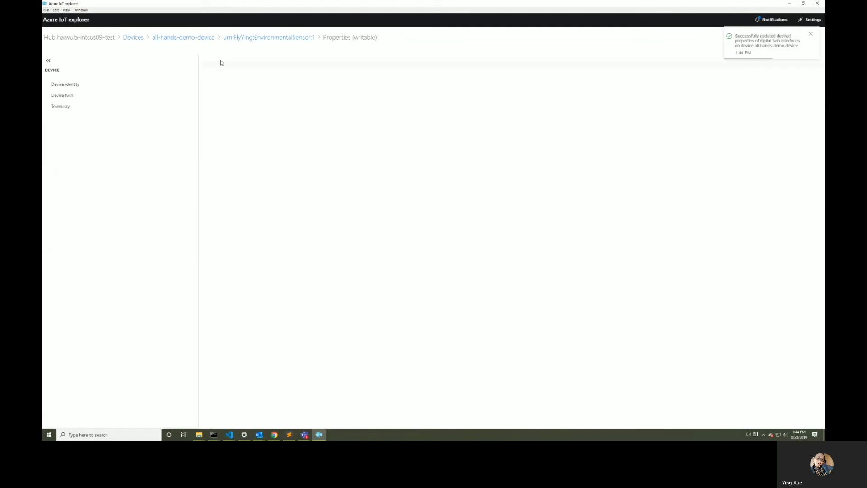
mouse_move(626, 117)
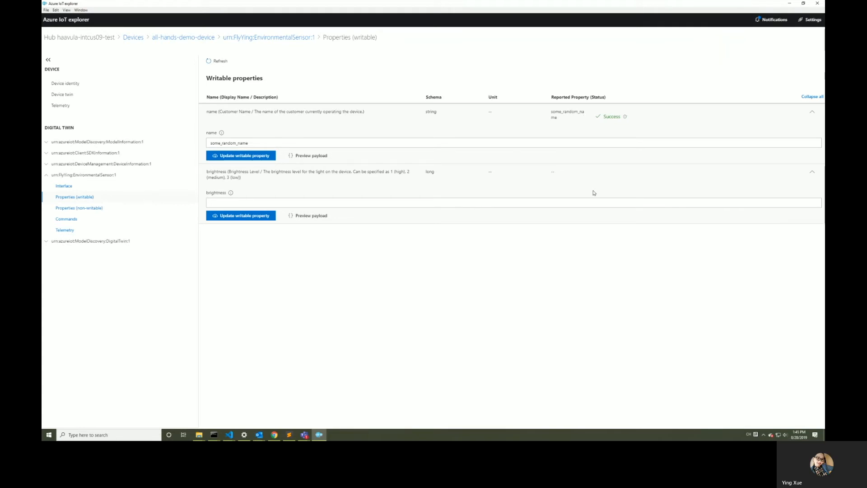
- Send the blink command with interval 1234 after previewing its payload, then view the sensor's telemetry
left_click(92, 209)
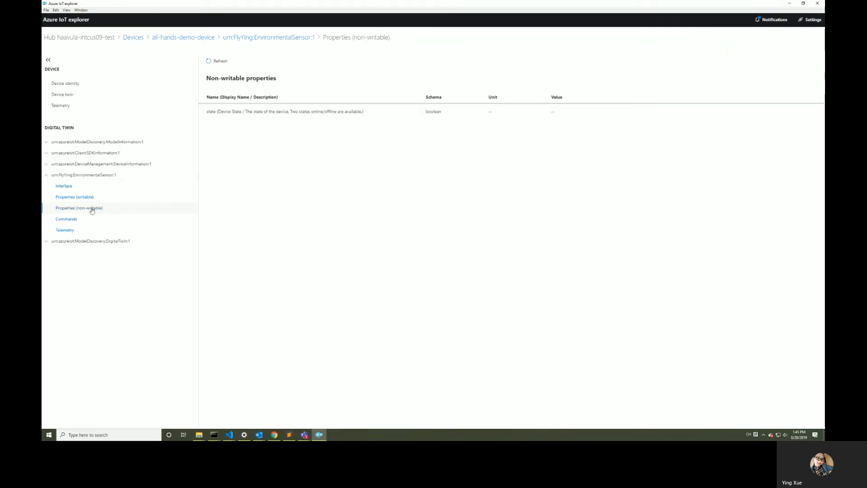
left_click(86, 219)
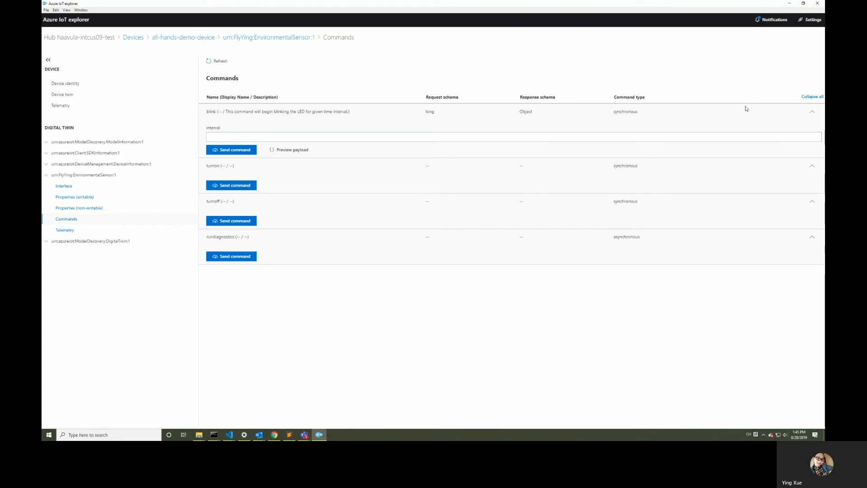
left_click(282, 137)
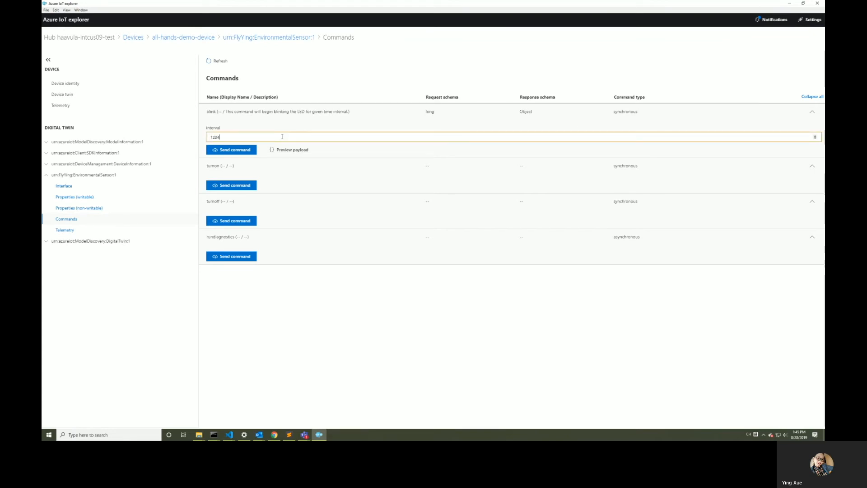
left_click(289, 149)
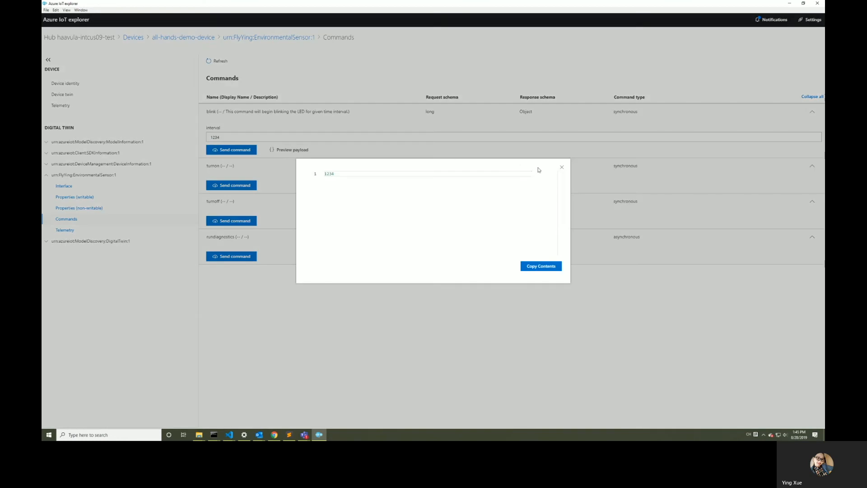
left_click(561, 166)
left_click(238, 150)
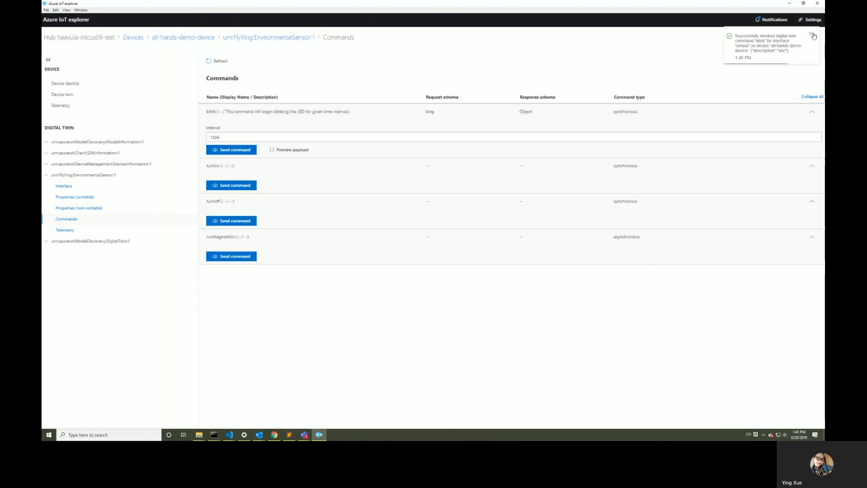
left_click(64, 231)
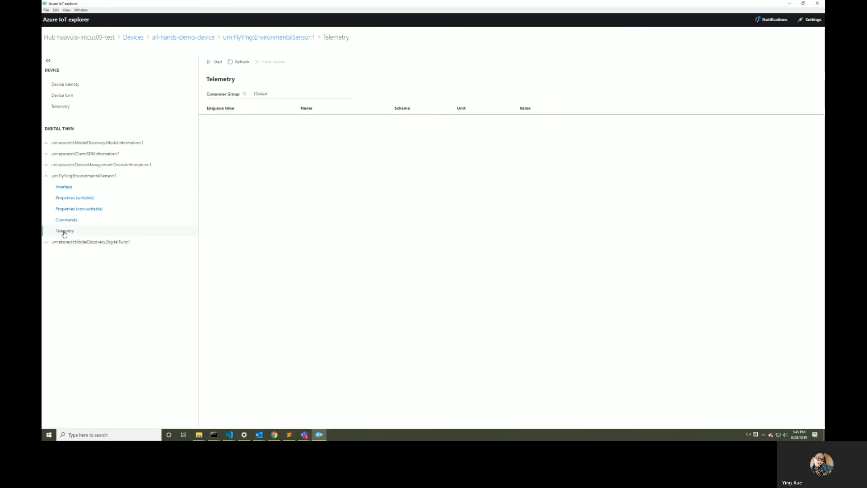
- Start receiving humidity and temperature telemetry, clear all notifications, and reload the unfiltered Devices list
left_click(214, 63)
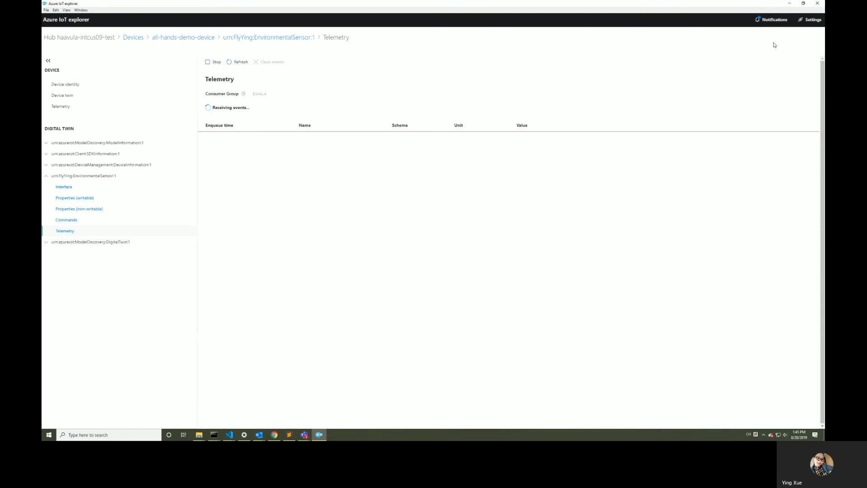
left_click(773, 20)
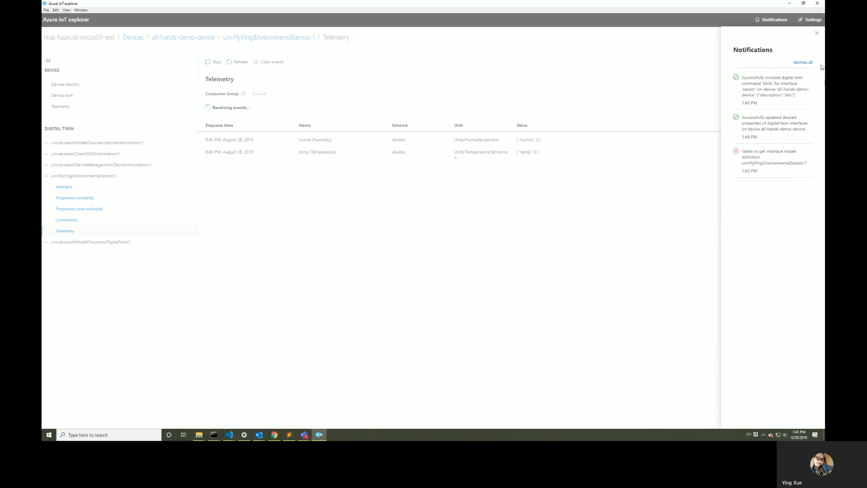
left_click(804, 63)
left_click(817, 33)
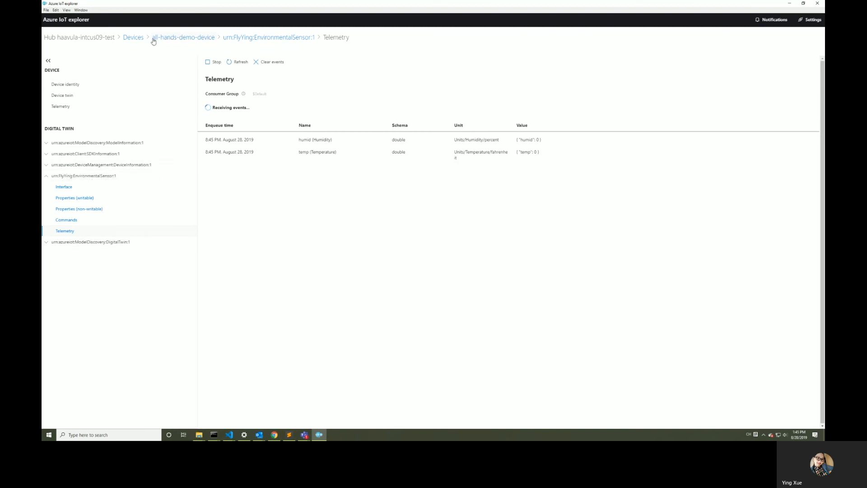
left_click(139, 39)
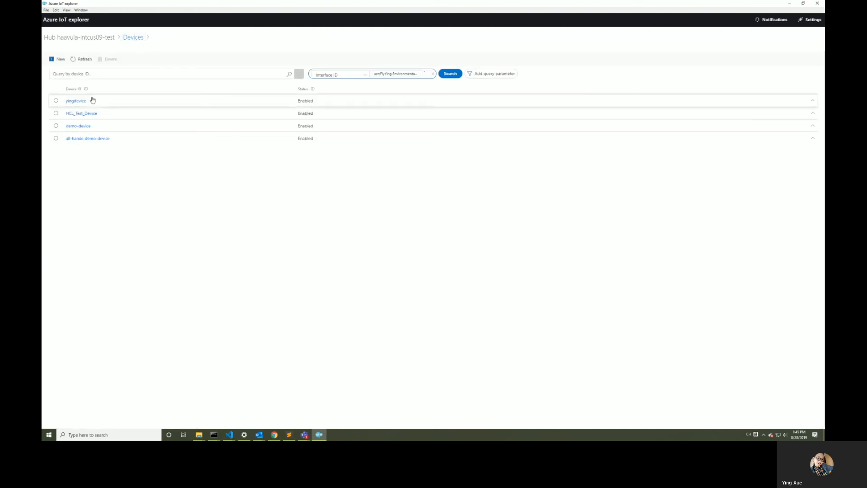
left_click(80, 61)
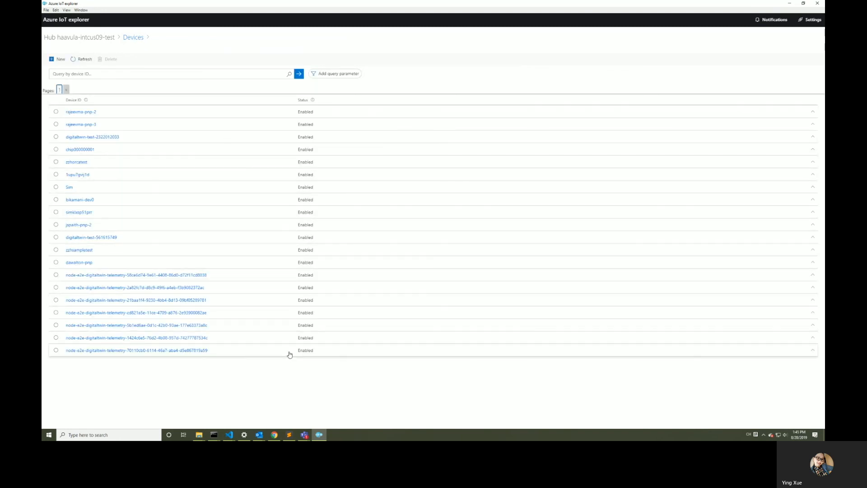